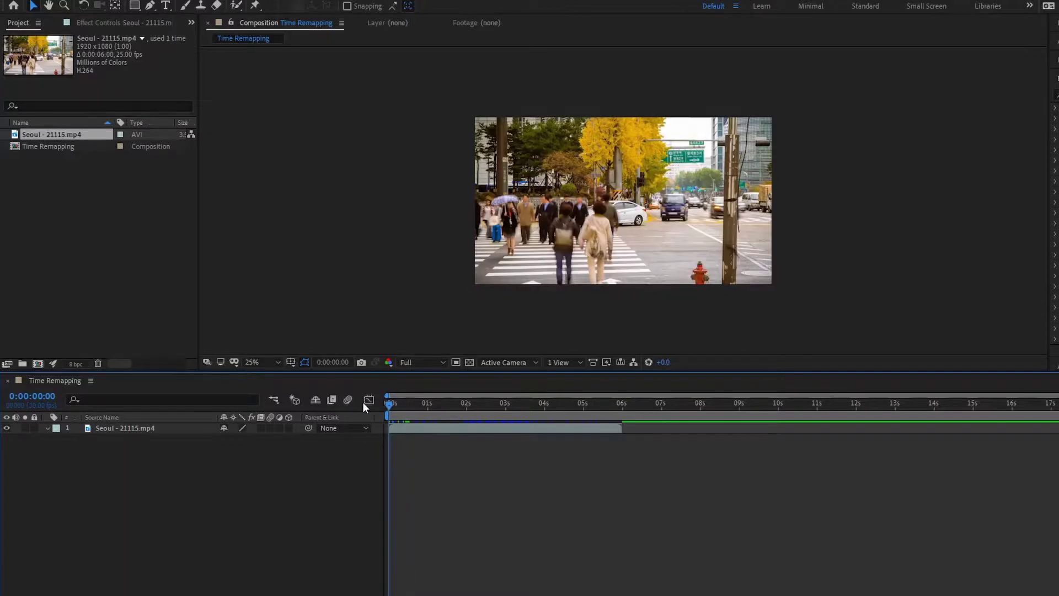
Preview the street clip, then enable Time Remapping on the Seoul - 21115.mp4 layer
key(space)
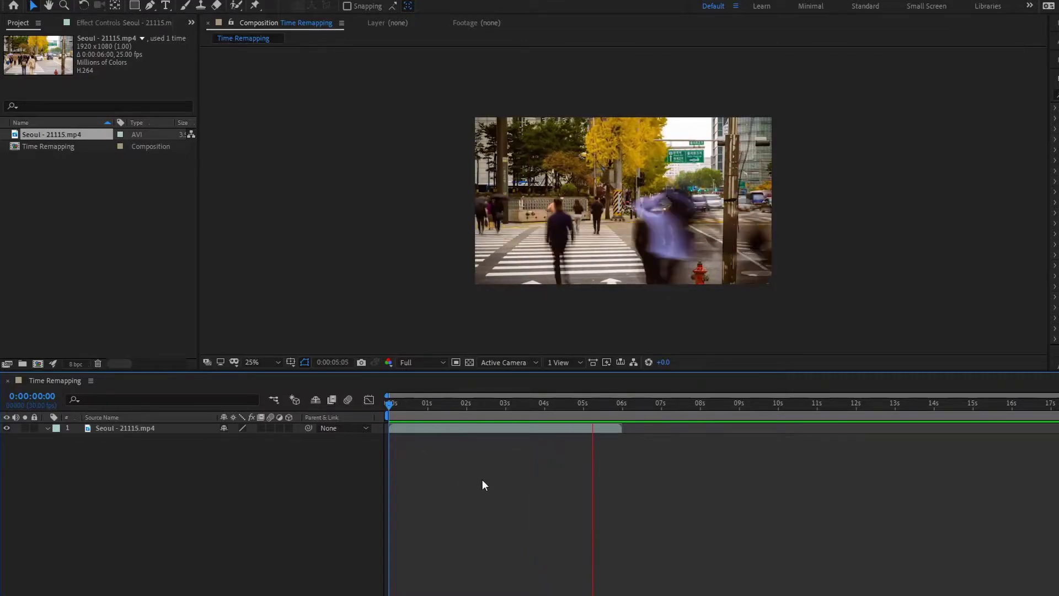
key(space)
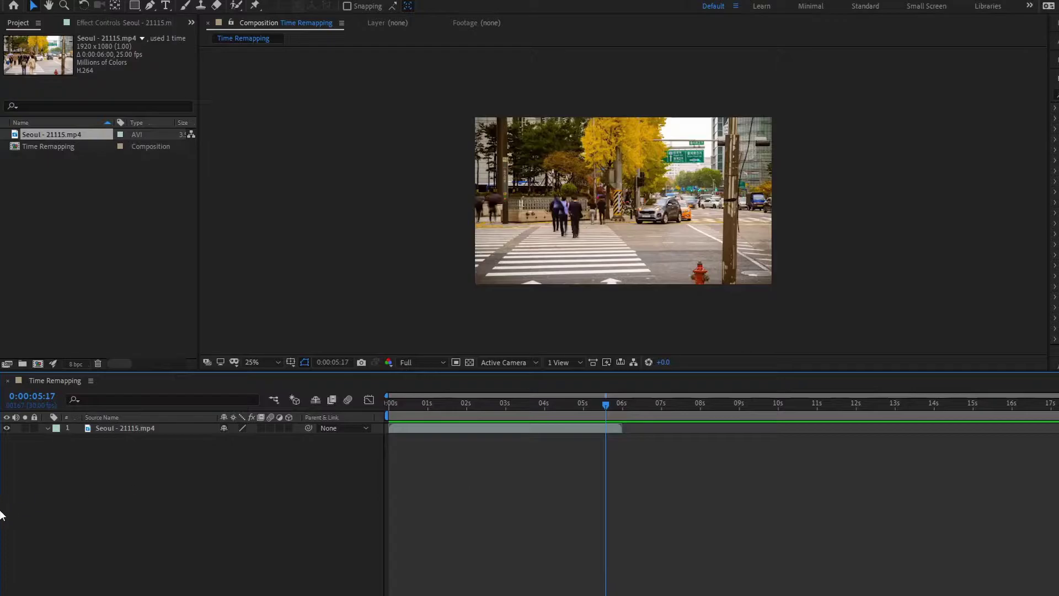
click(140, 431)
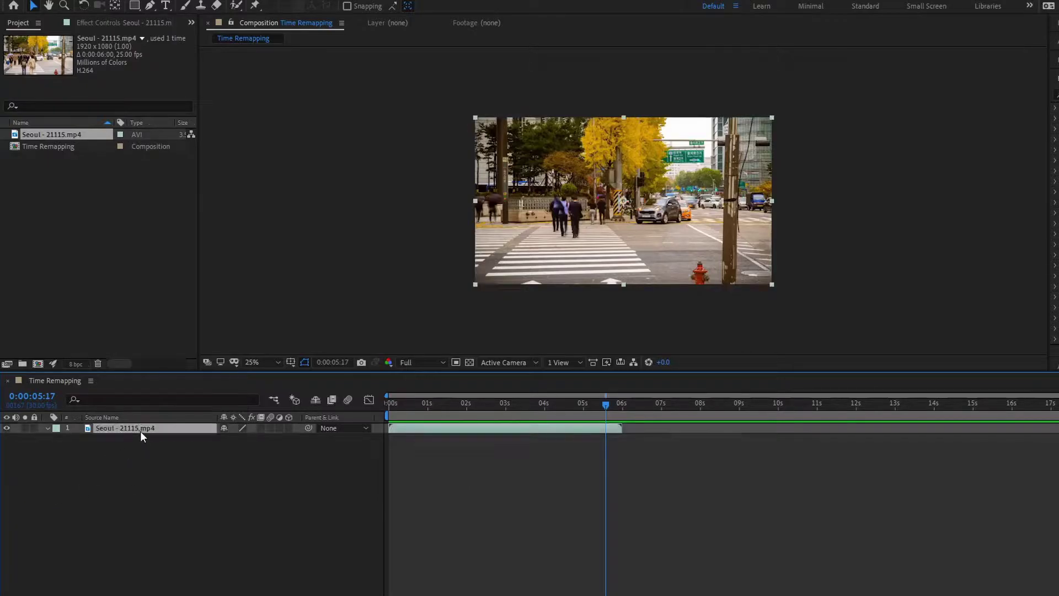
right_click(140, 431)
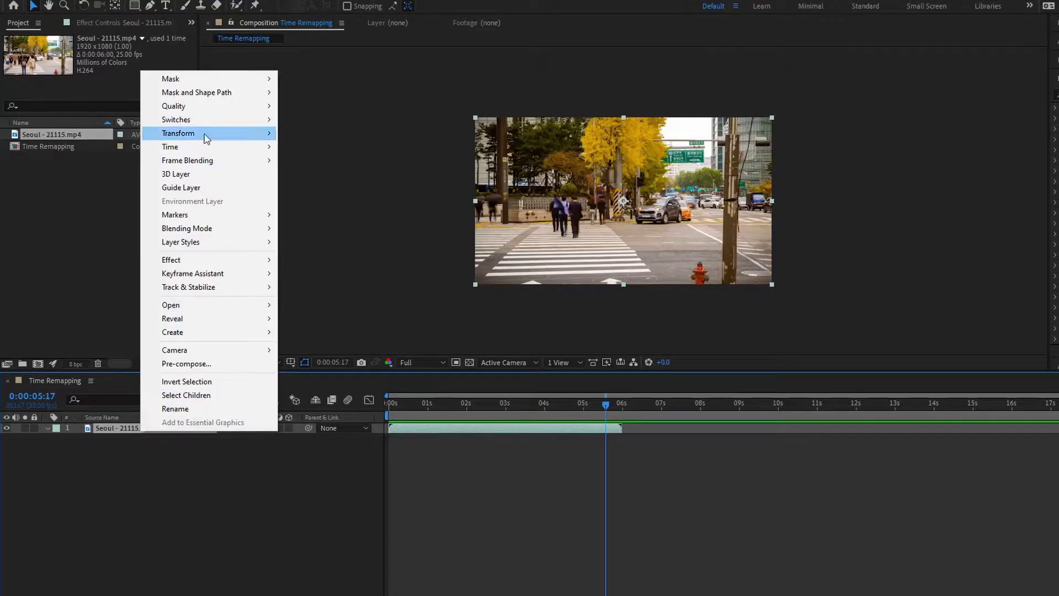
mouse_move(203, 148)
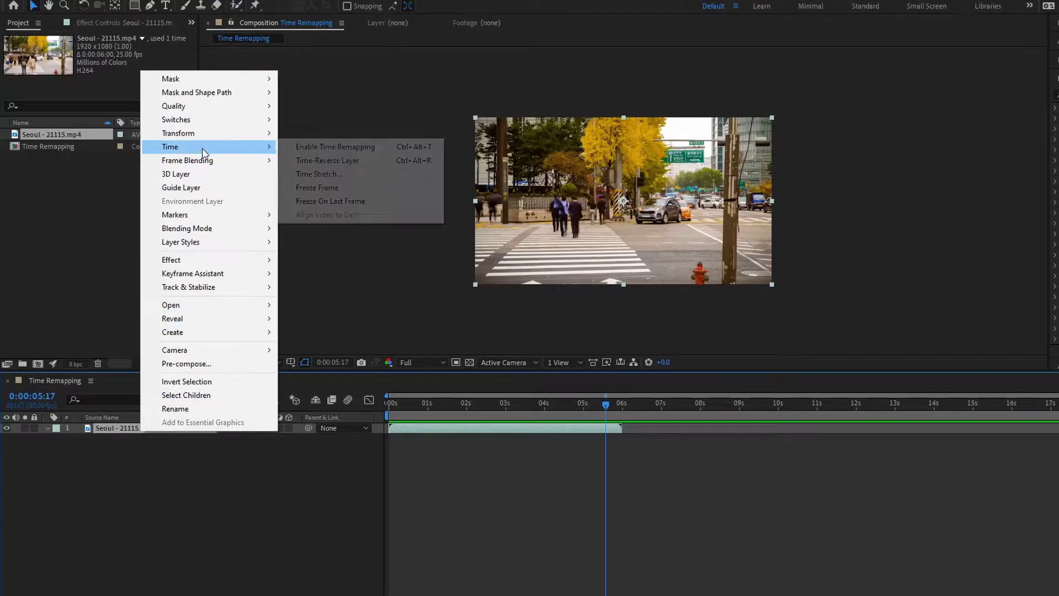
click(316, 148)
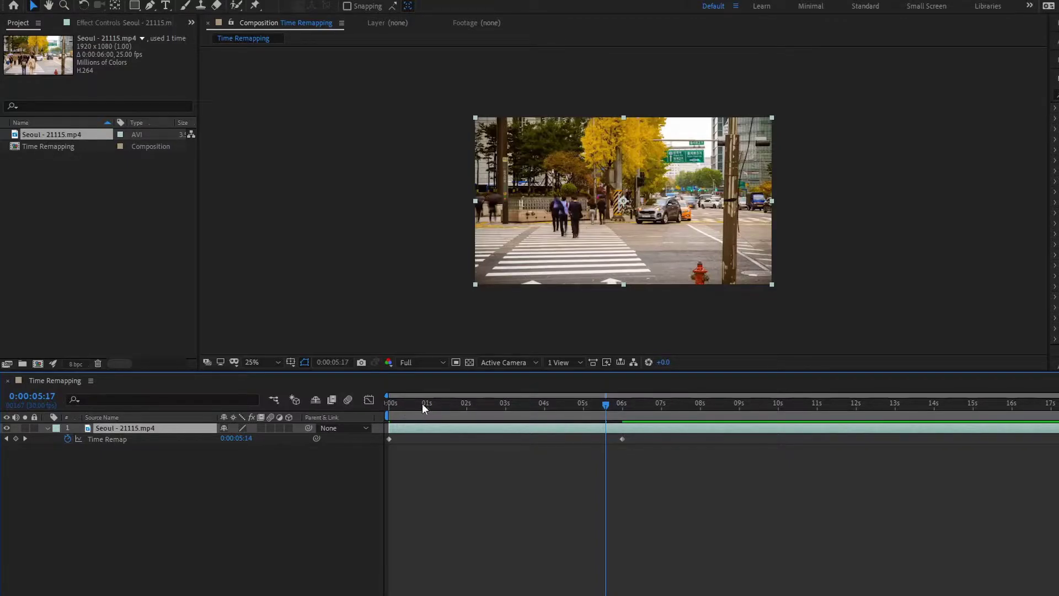
drag(422, 403, 385, 409)
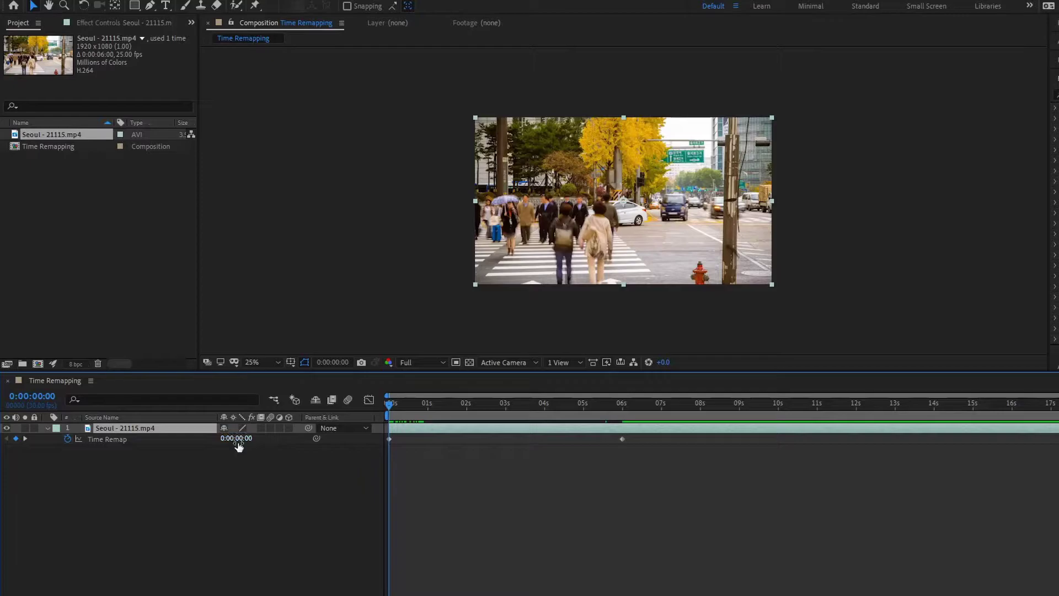
drag(563, 406, 622, 405)
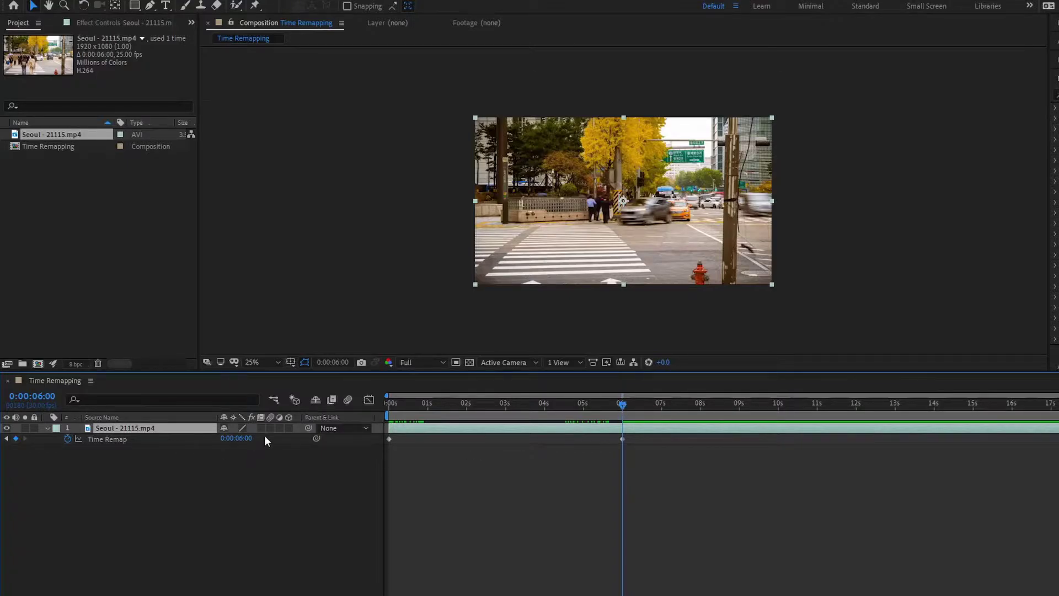
drag(624, 406, 855, 405)
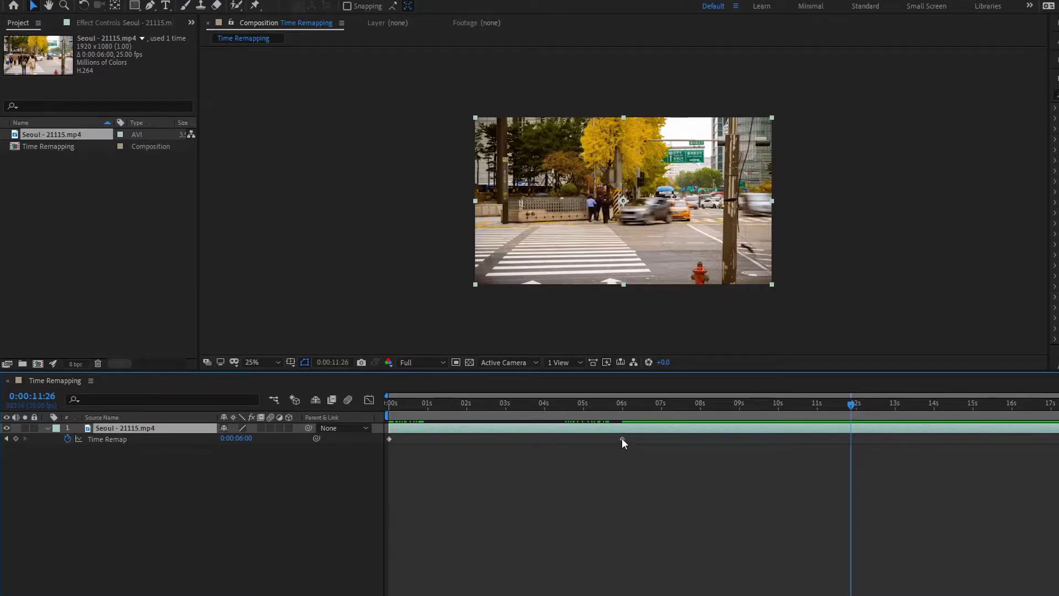
drag(622, 439, 552, 441)
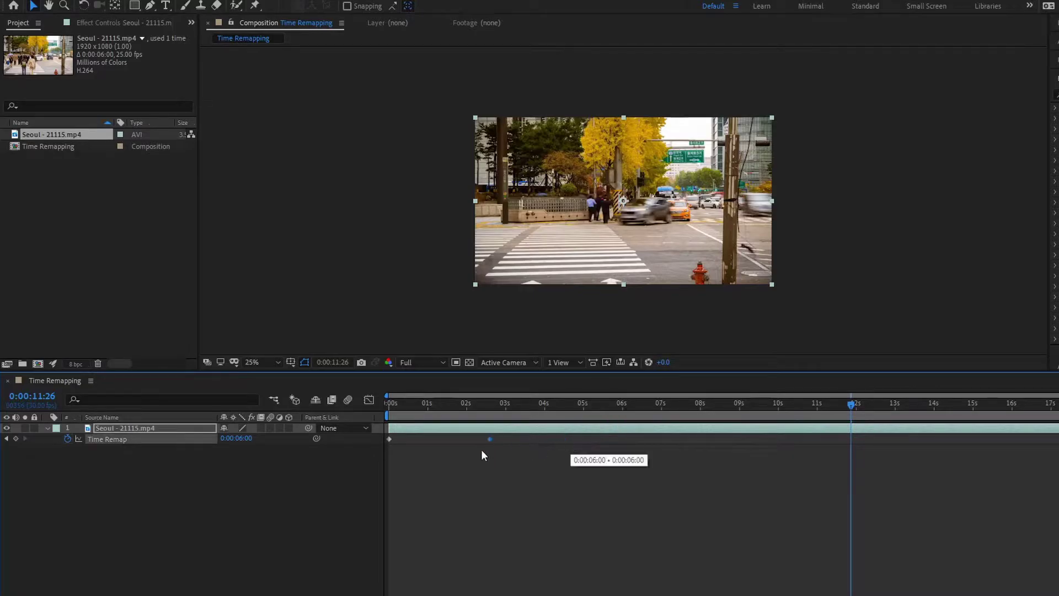
mouse_move(449, 460)
mouse_down()
mouse_move(438, 461)
mouse_move(464, 454)
mouse_up()
key(space)
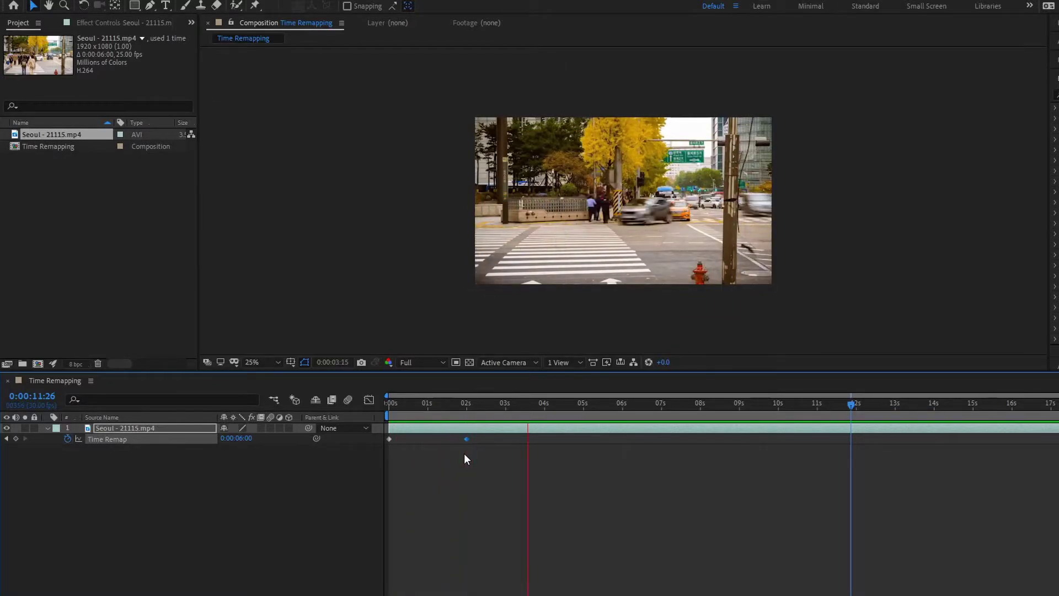
key(space)
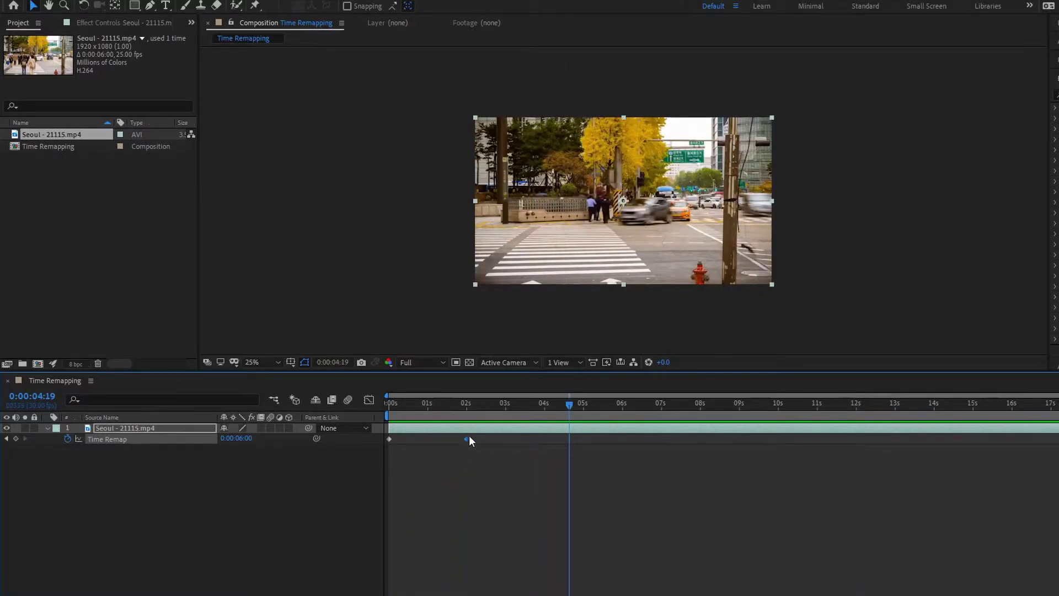
drag(466, 439, 1052, 439)
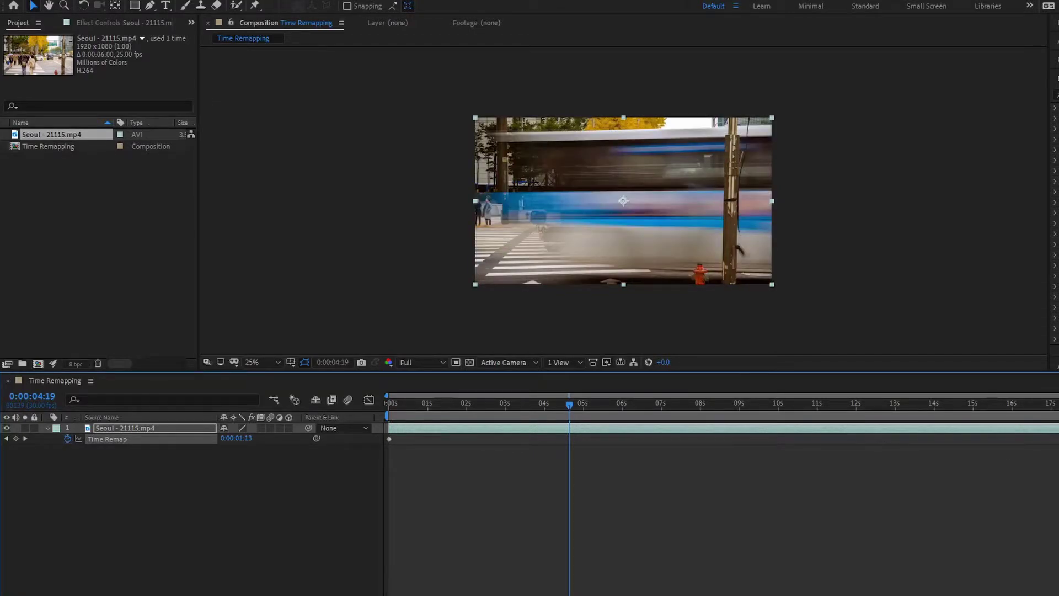
key(space)
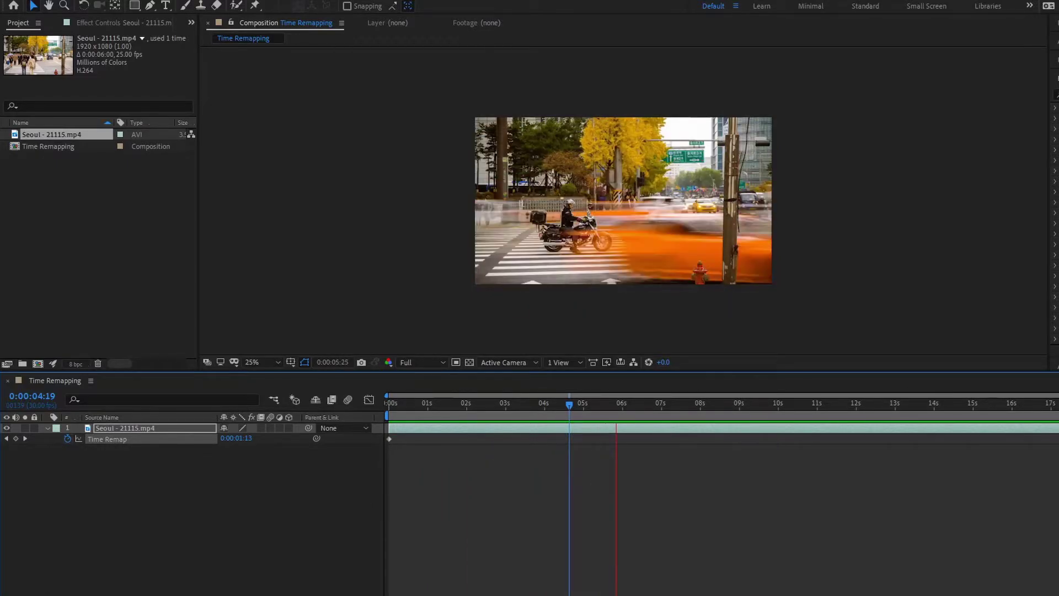
key(space)
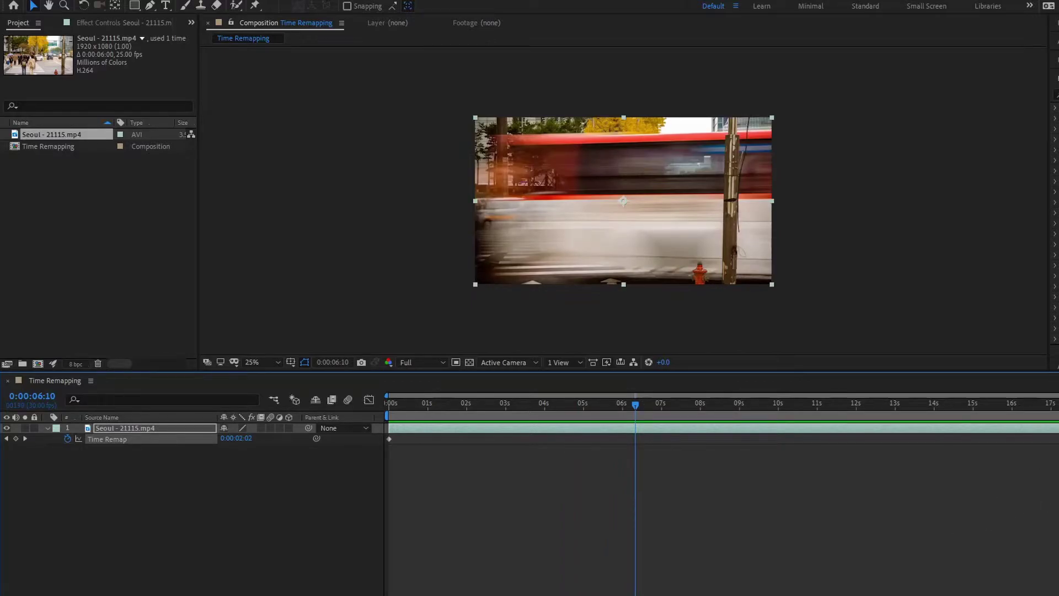
drag(1043, 439, 623, 449)
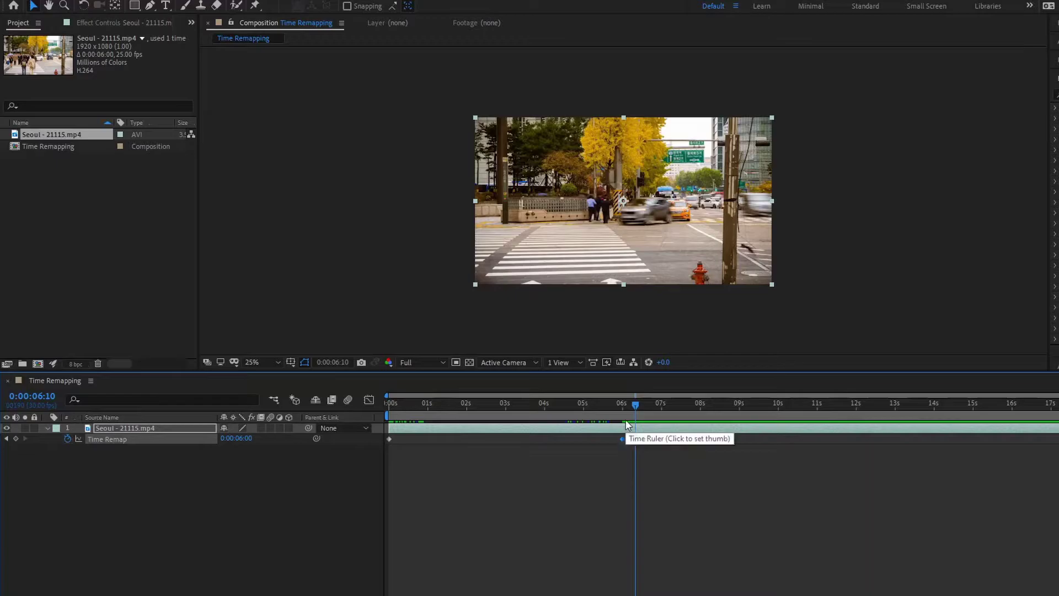
Add a Time Remap keyframe at 1 second and preview the remapped clip until about 0:00:07:26
drag(627, 404, 427, 404)
click(187, 489)
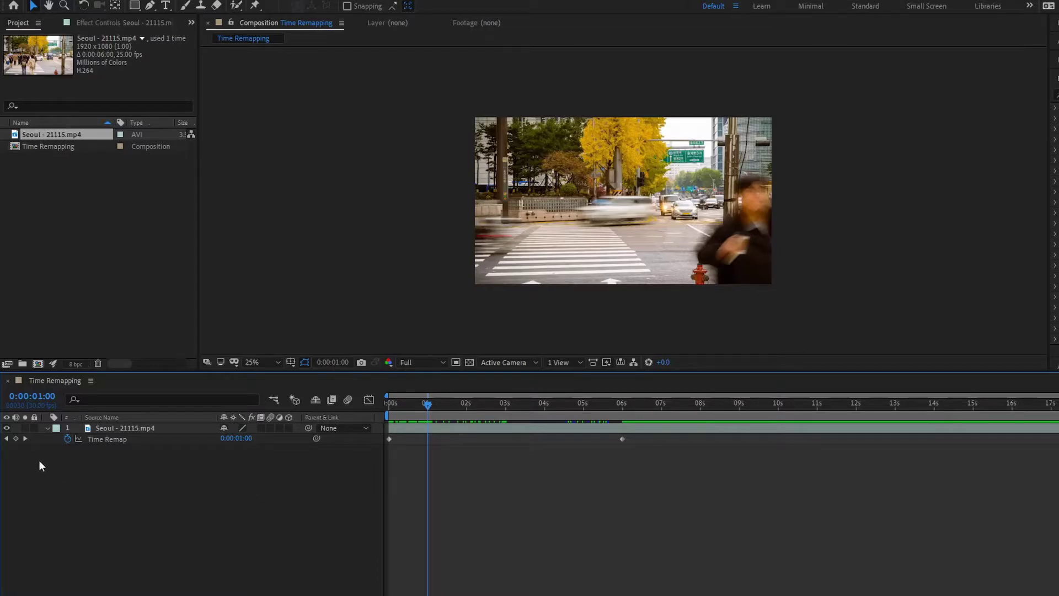
click(16, 438)
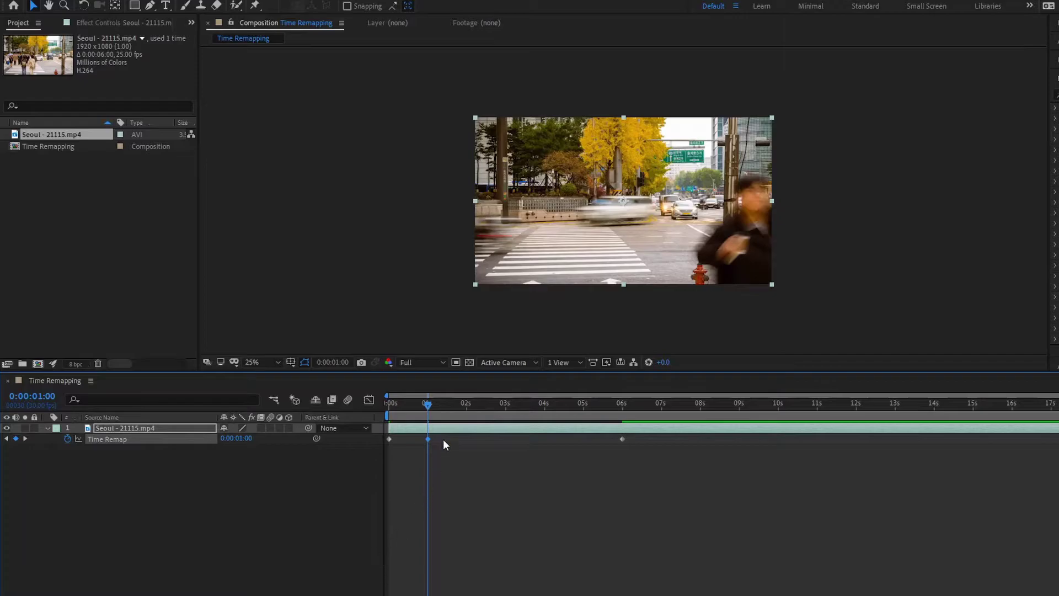
drag(425, 405, 586, 447)
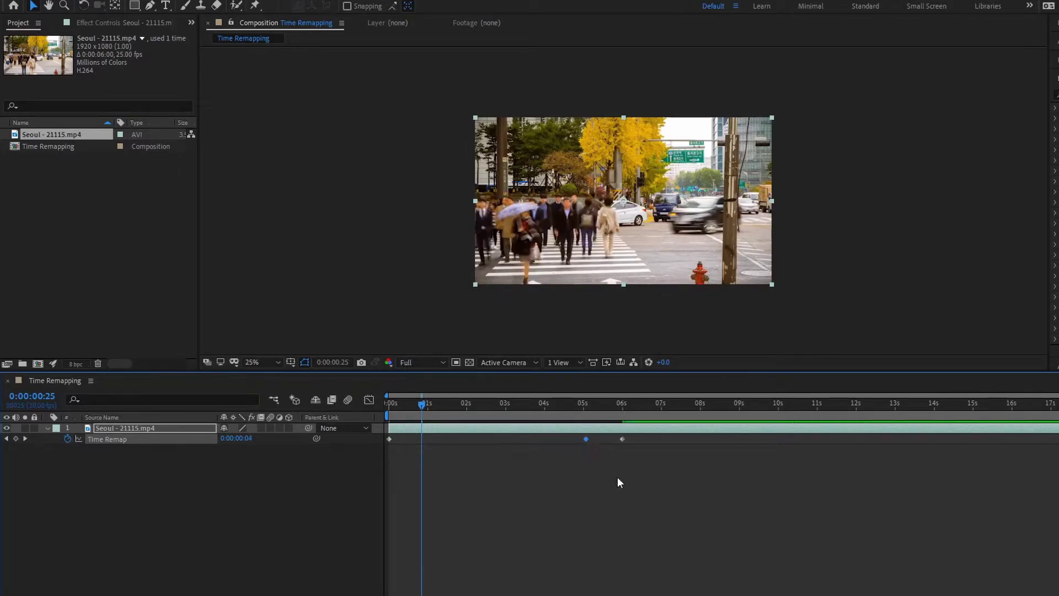
key(space)
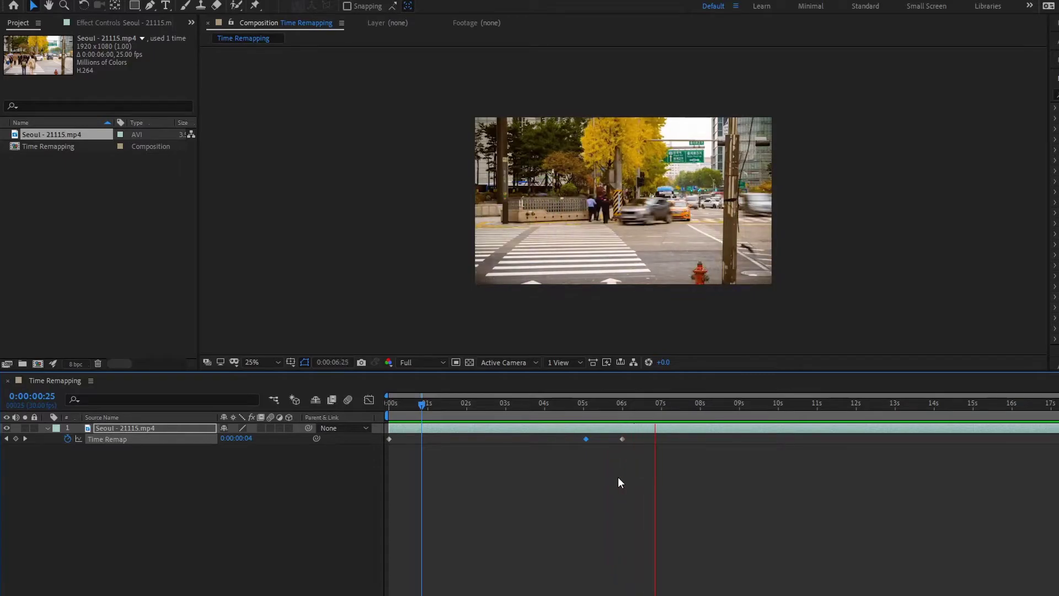
key(space)
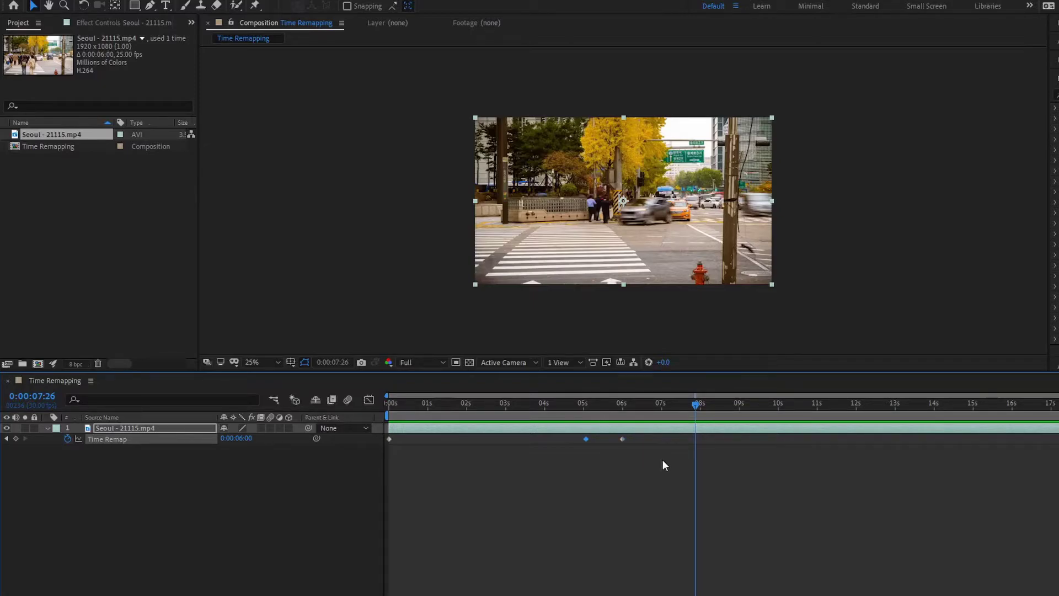
drag(664, 459, 385, 438)
key(Delete)
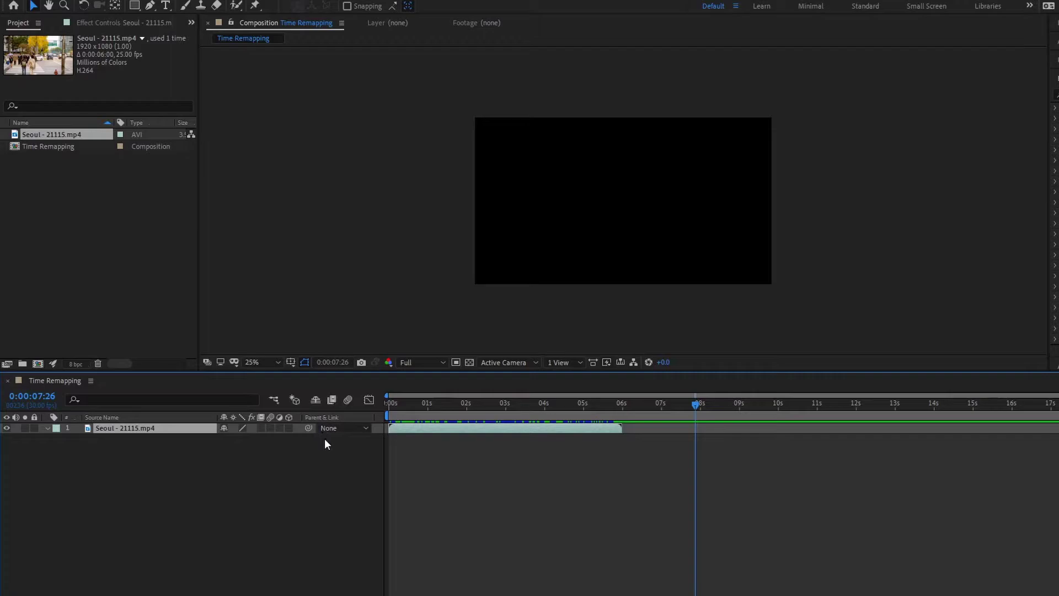
right_click(118, 431)
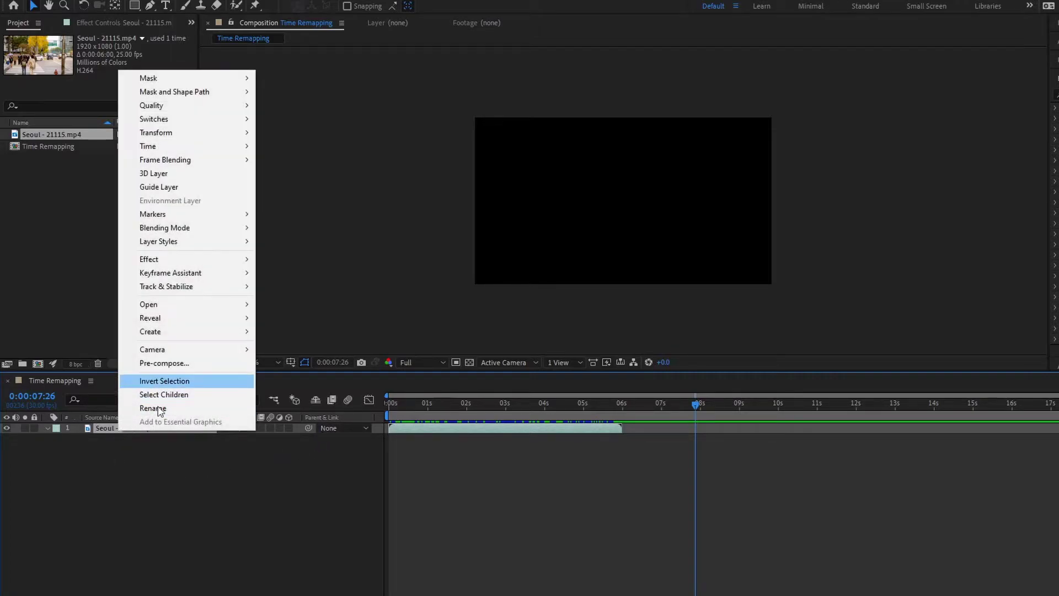
click(160, 380)
key(ctrl+z)
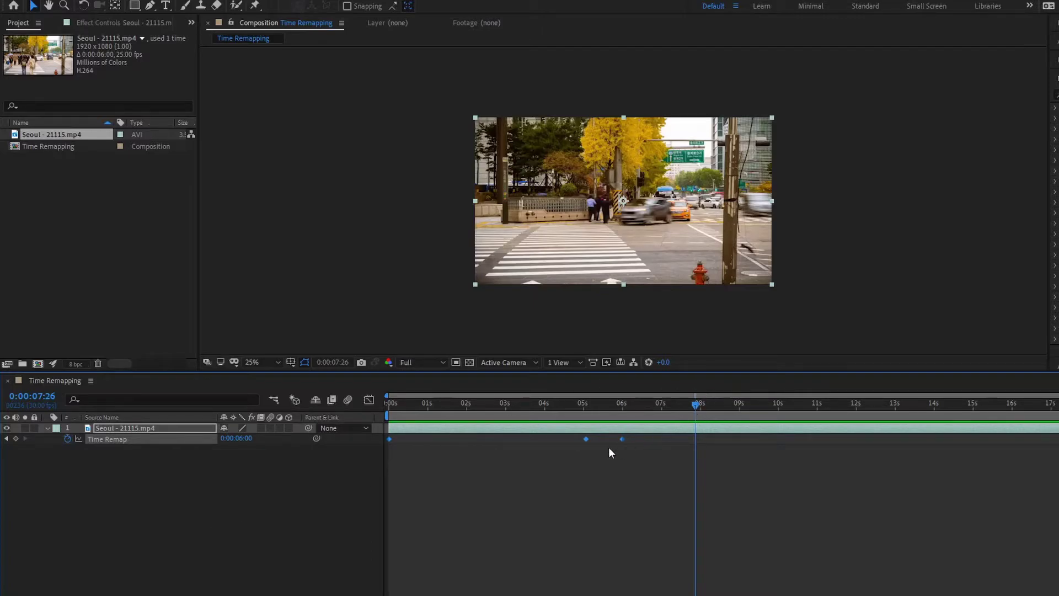
Delete the Time Remap keyframe near 5 seconds
click(591, 468)
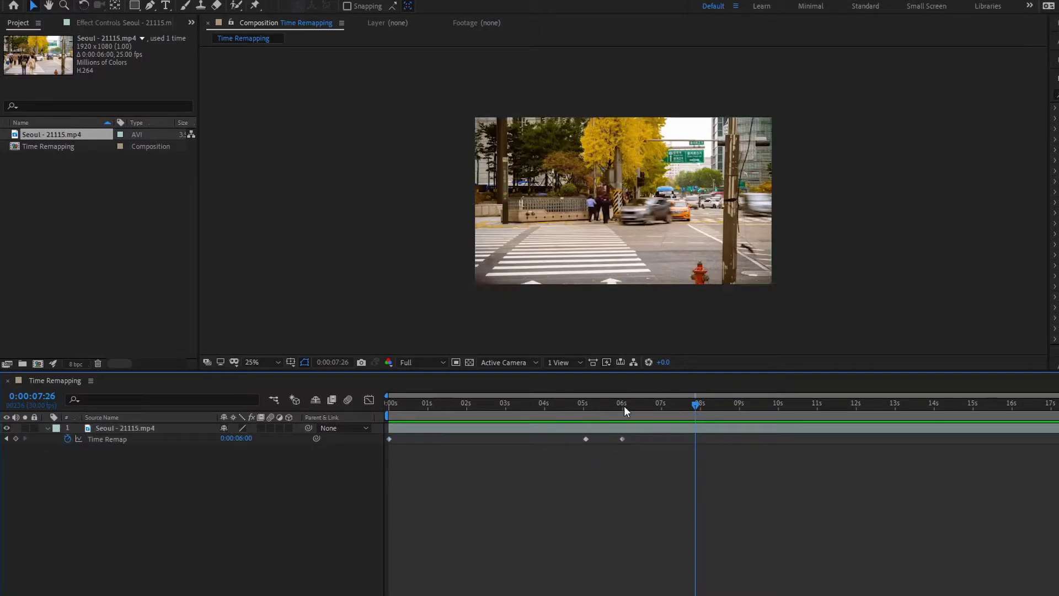
drag(602, 406, 586, 405)
click(586, 439)
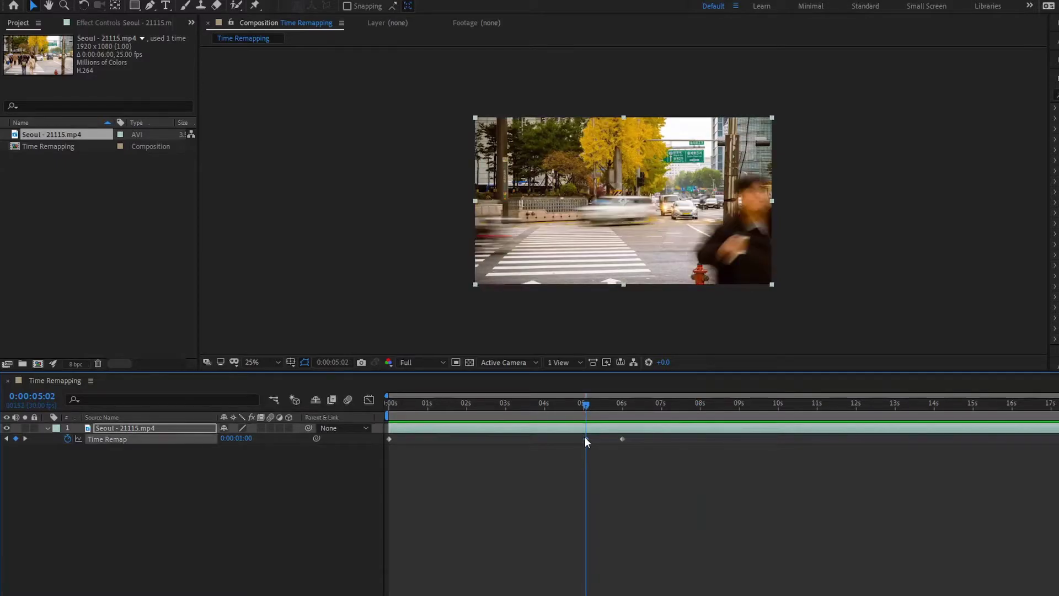
key(Delete)
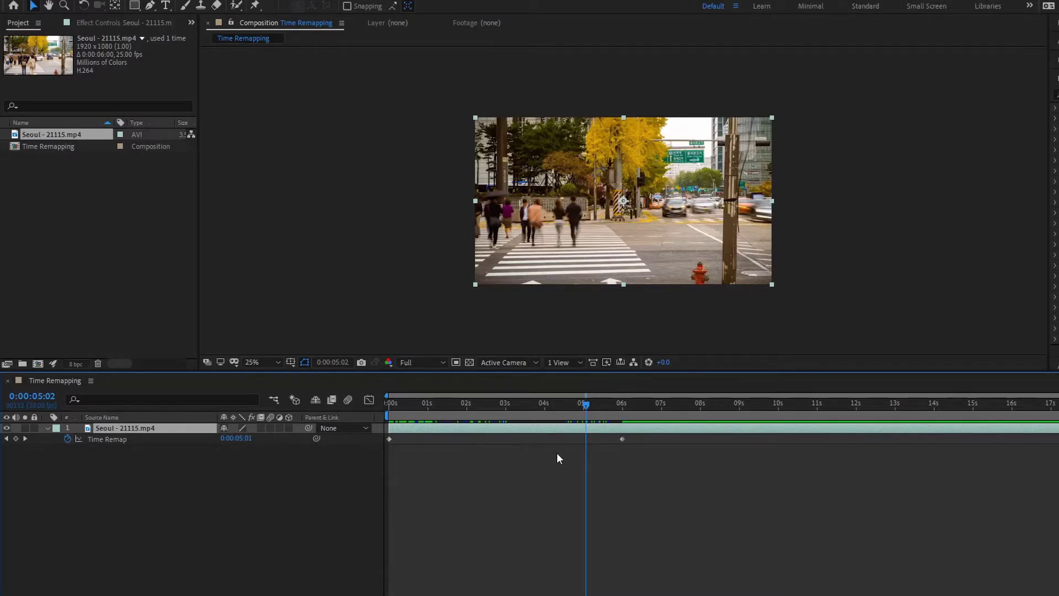
Set the 6-second Time Remap keyframe to source time 0:00:03:00
key(k)
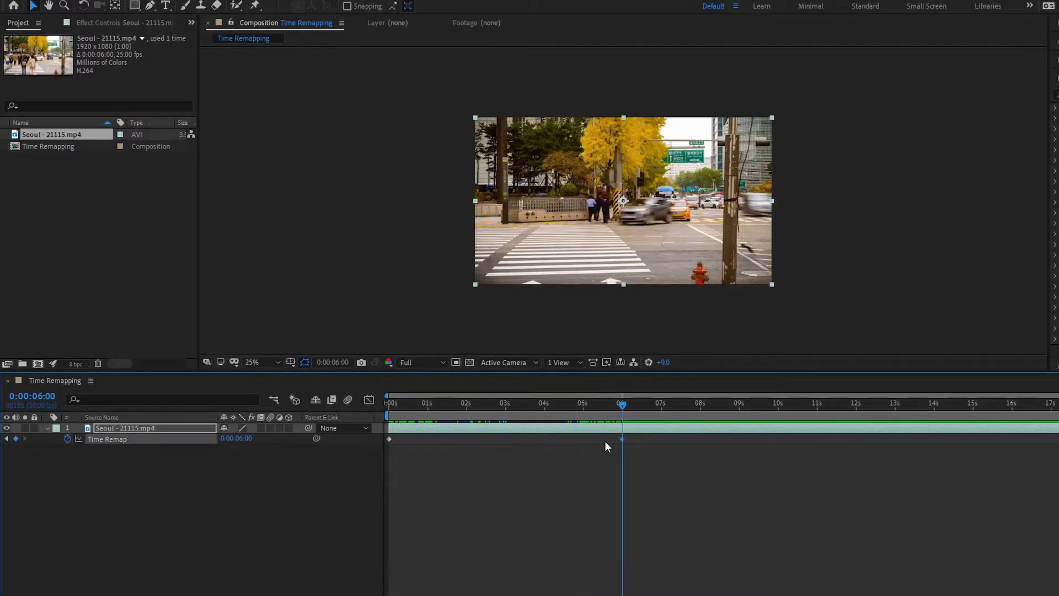
click(506, 403)
drag(508, 412, 620, 426)
click(232, 438)
text(300)
key(Return)
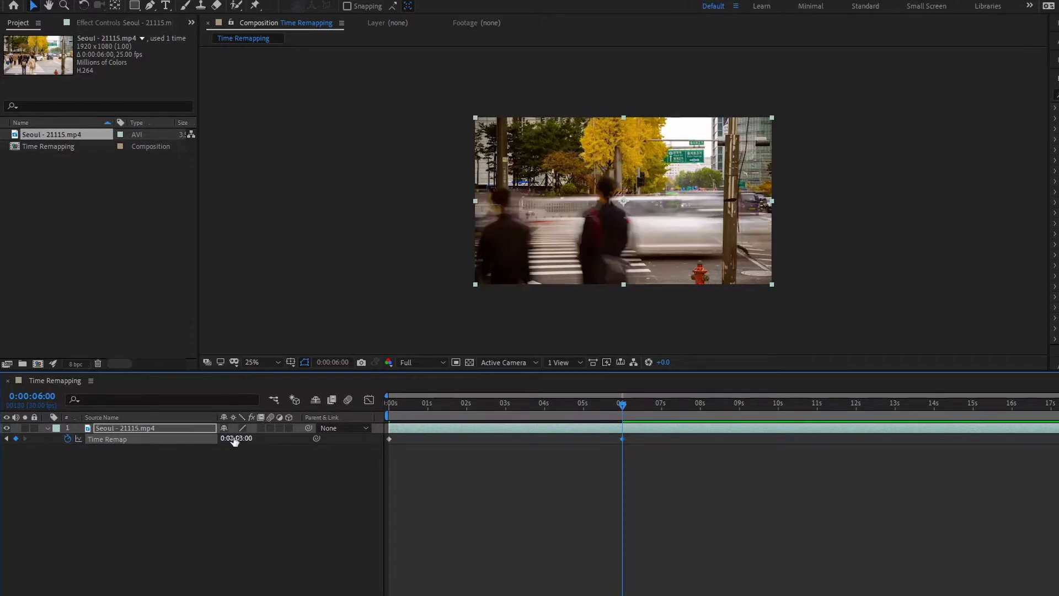
mouse_move(624, 434)
Preview the clip and scrub back to about 3 seconds to check the new ending
key(space)
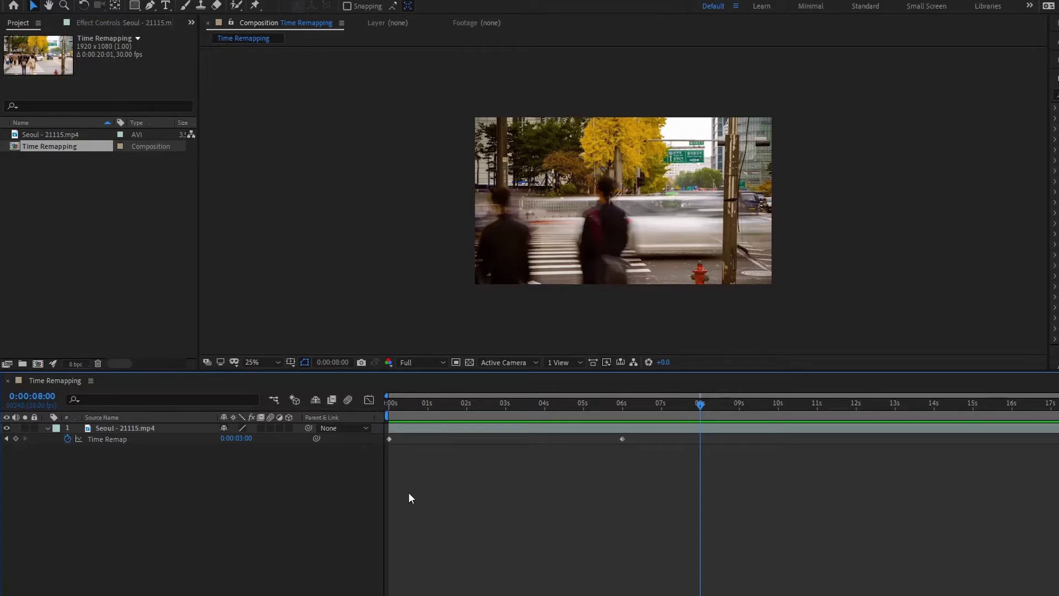
drag(401, 405, 661, 412)
Add a hold keyframe at 7 seconds and set Time Remap to 0:00:00:00 at 10 seconds
click(15, 439)
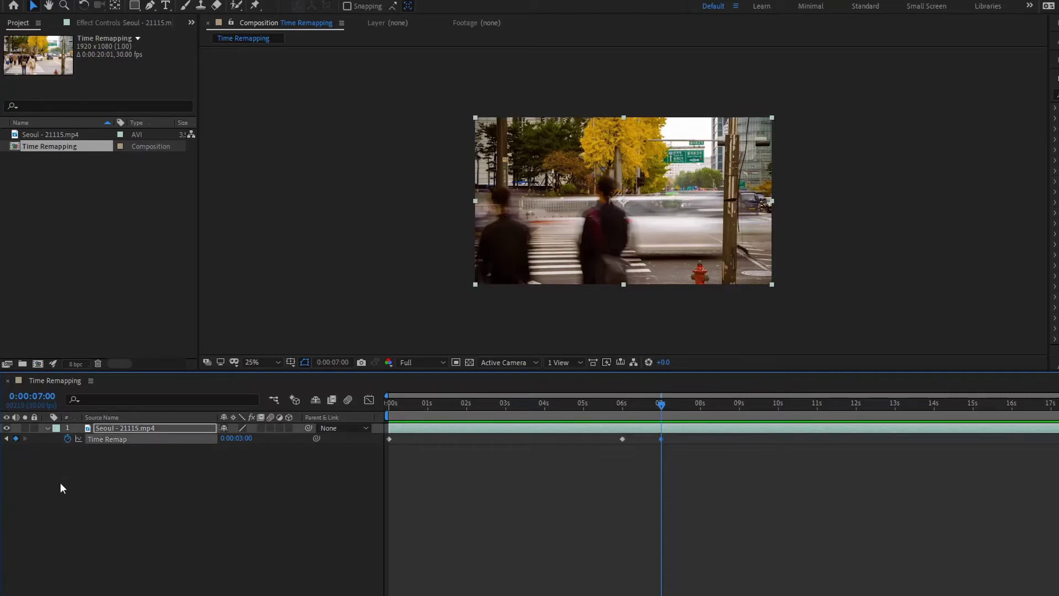
click(779, 409)
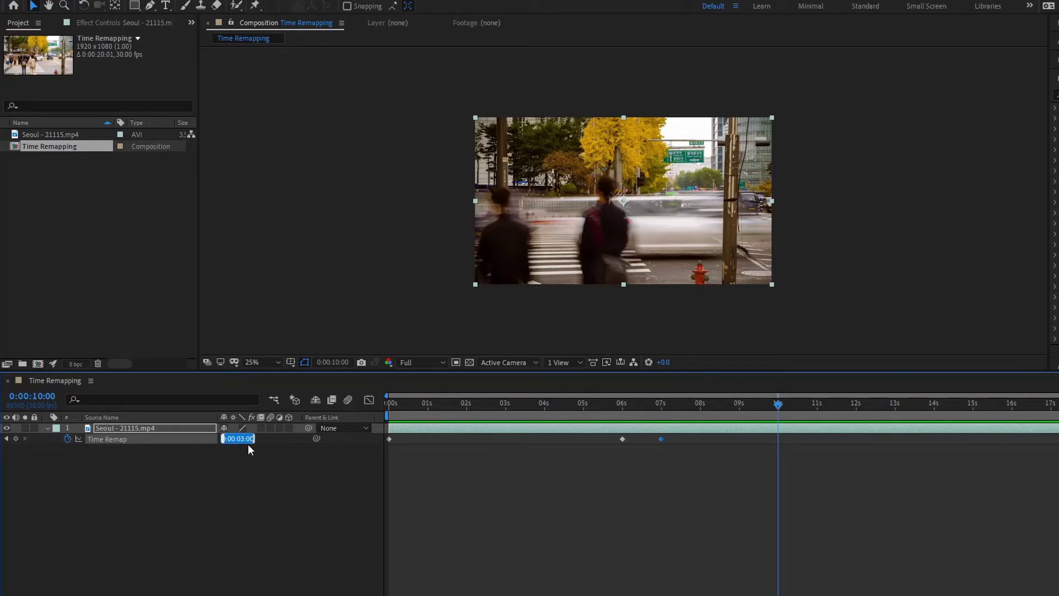
text(0)
key(Return)
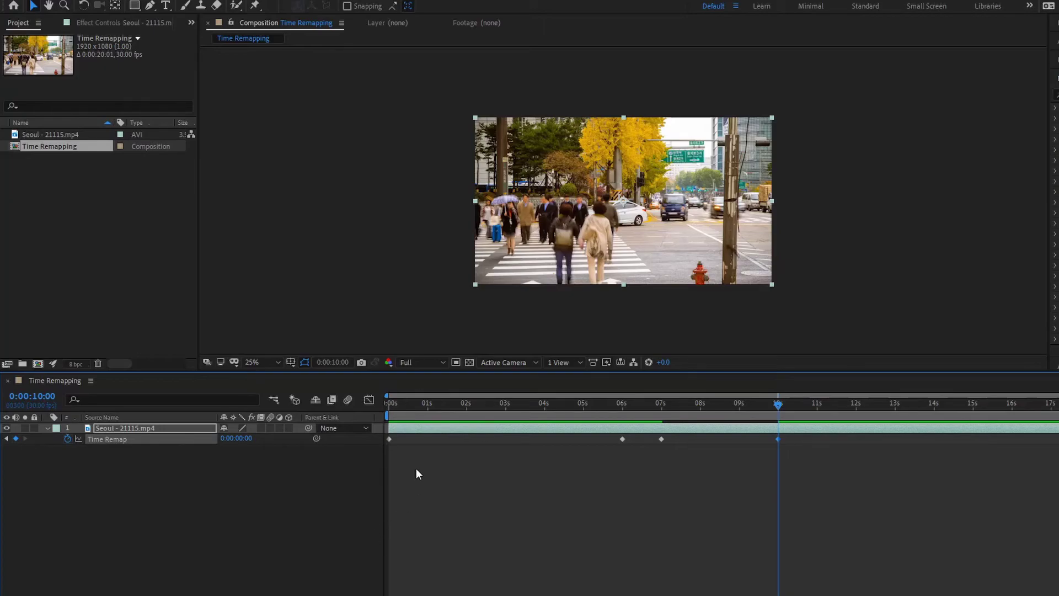
drag(390, 403, 799, 411)
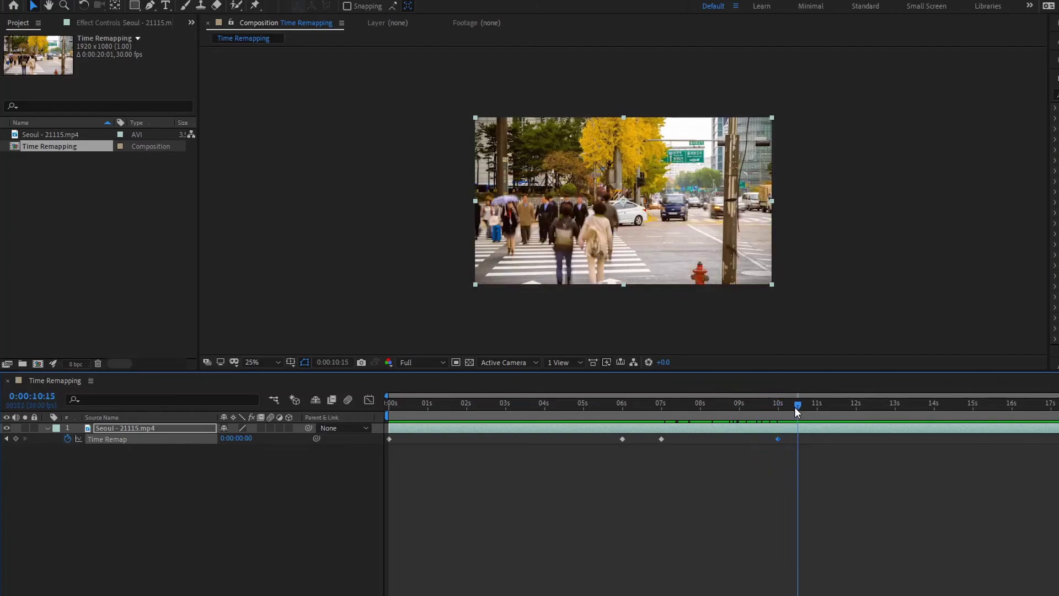
Play the remap from 0:00:00:00, watching it hold and rewind to the opening frame
key(Home)
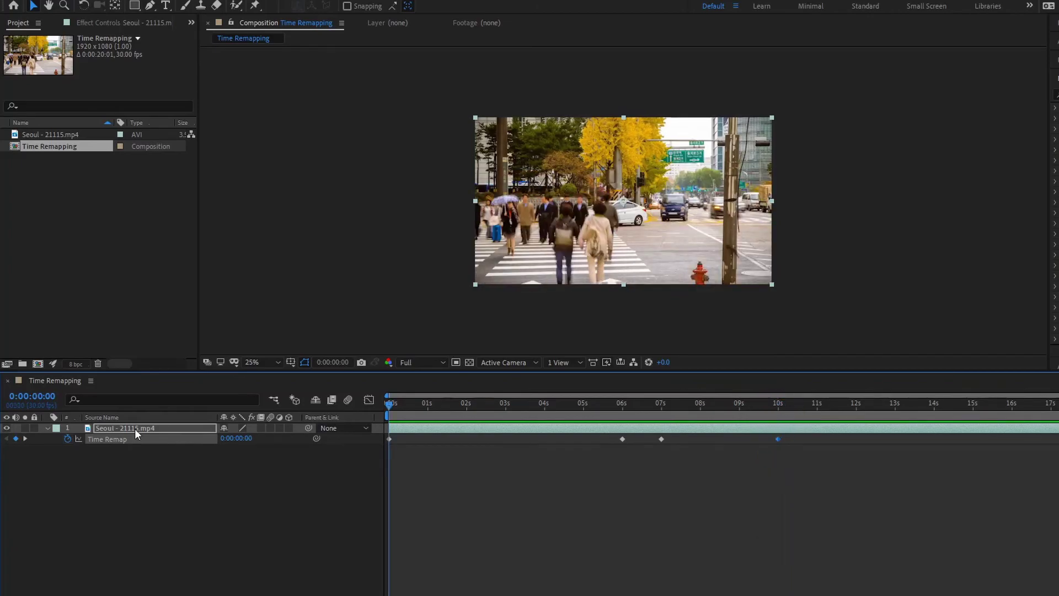
key(space)
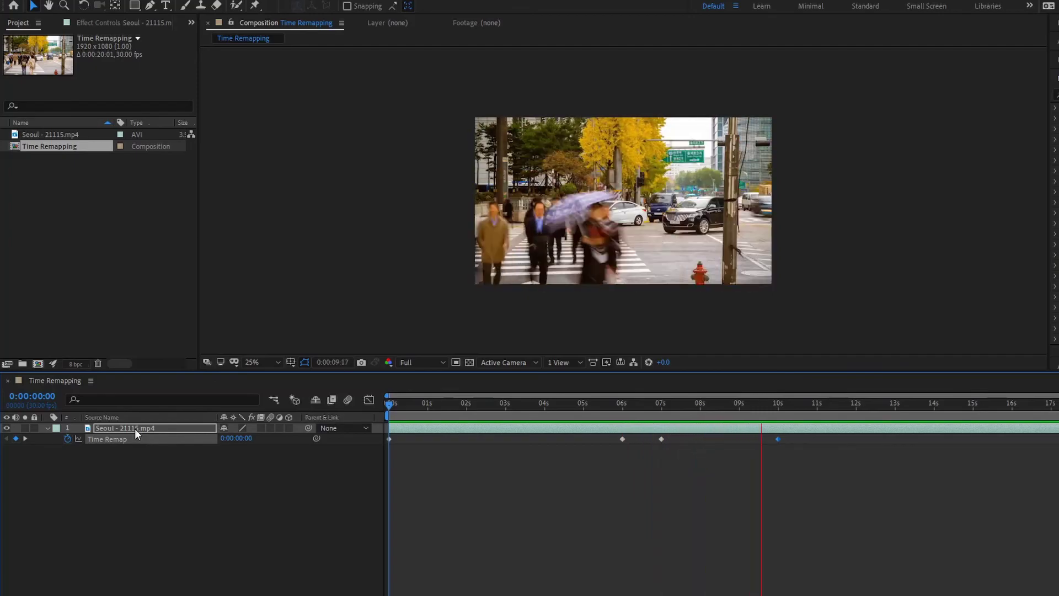
key(space)
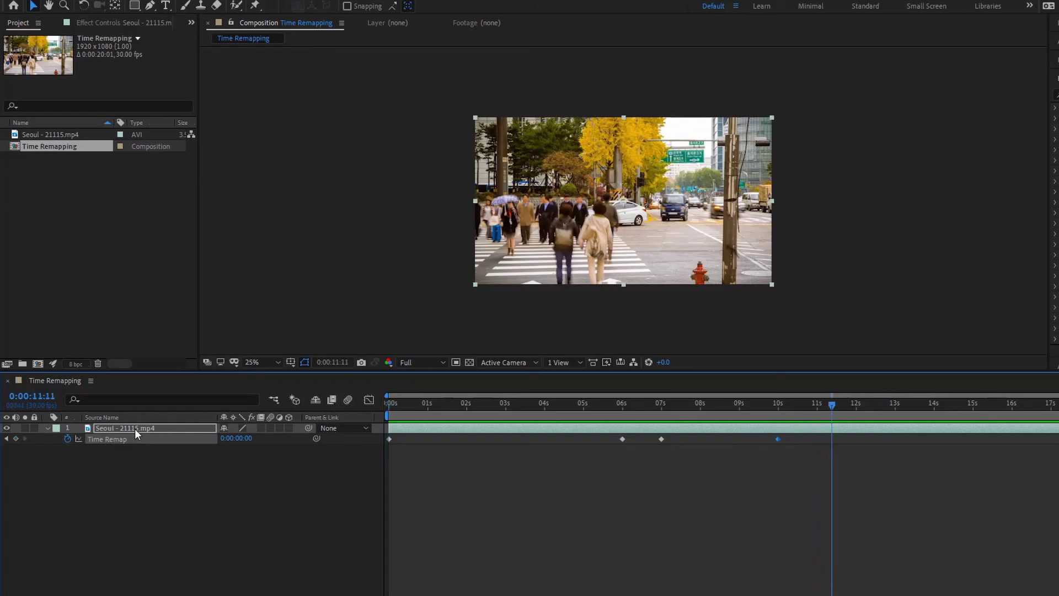